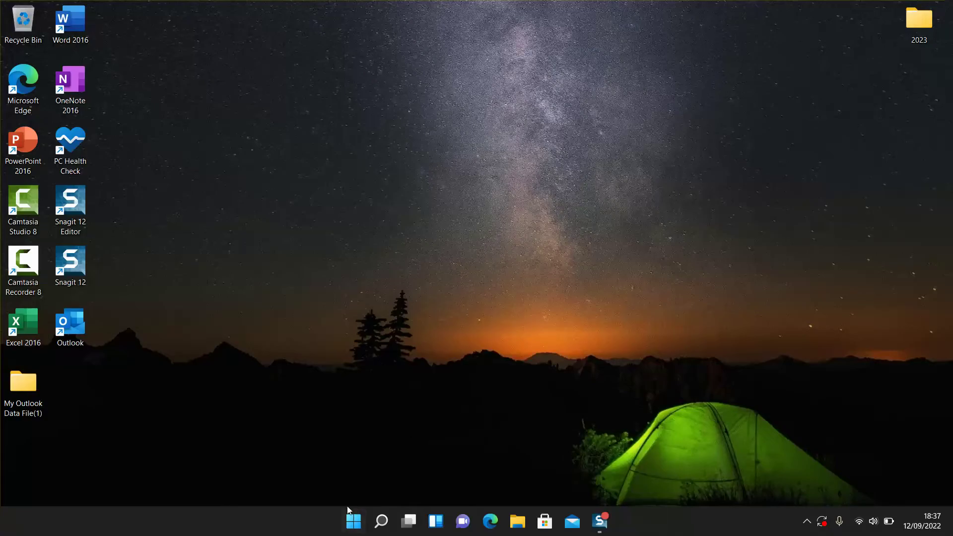
Search the Start menu so Control Panel appears as the best match
click(354, 521)
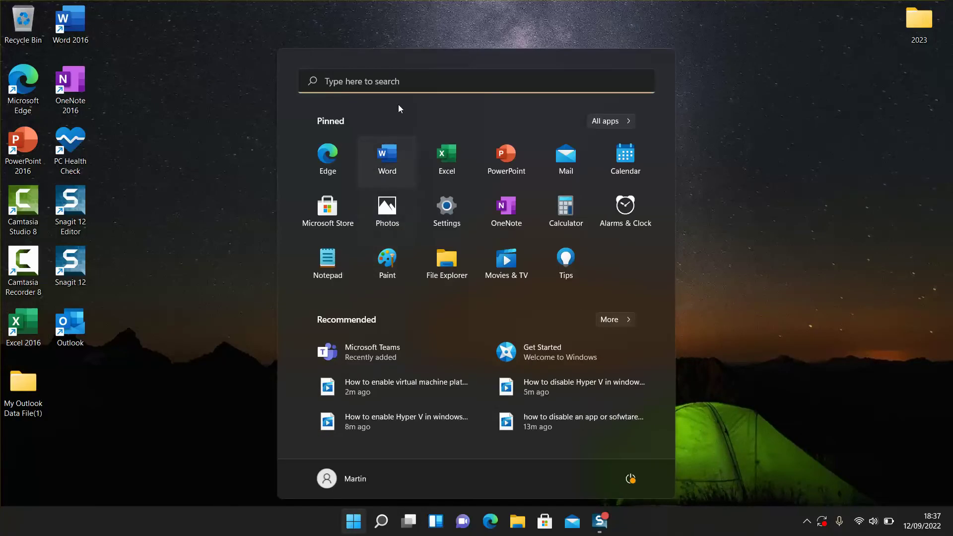
click(407, 80)
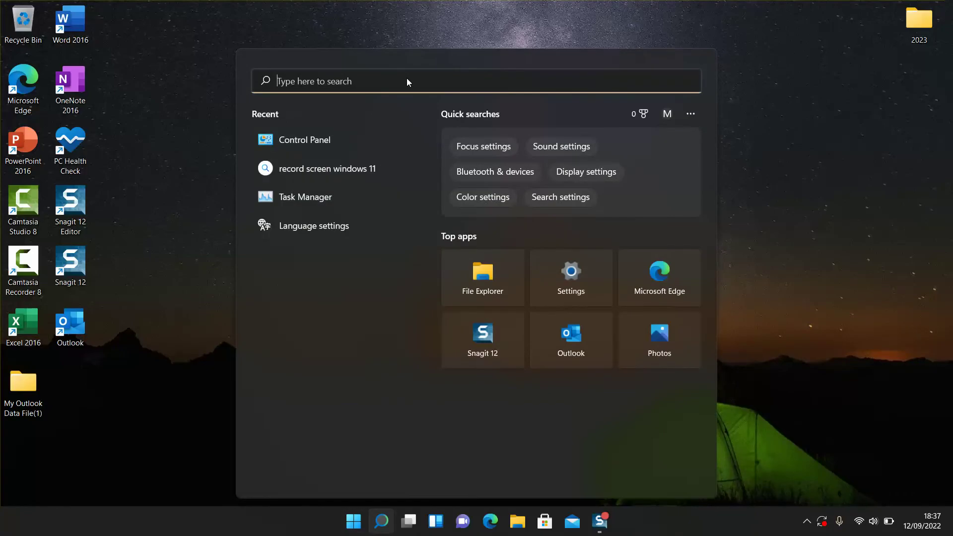
text(co)
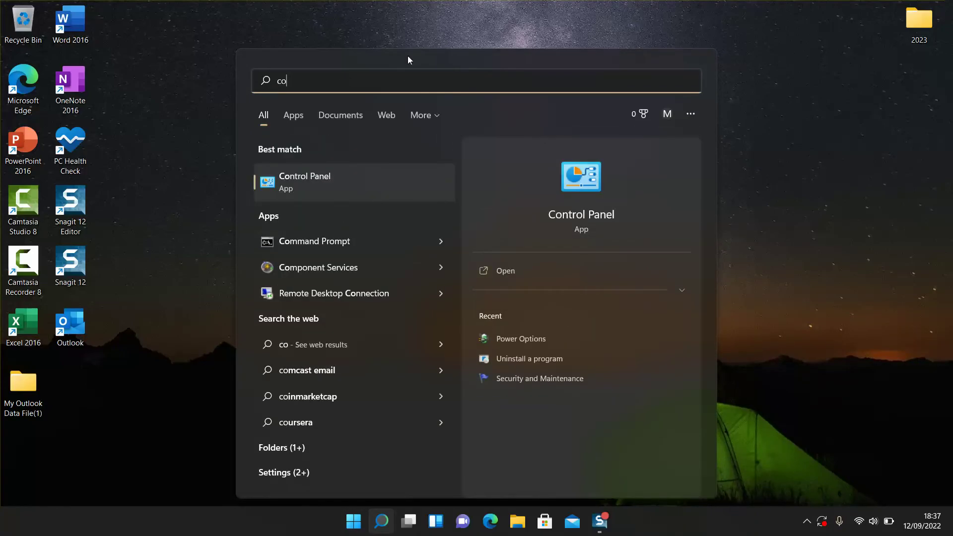
Launch Control Panel, keep View by on Category, and go to the Programs page
click(583, 177)
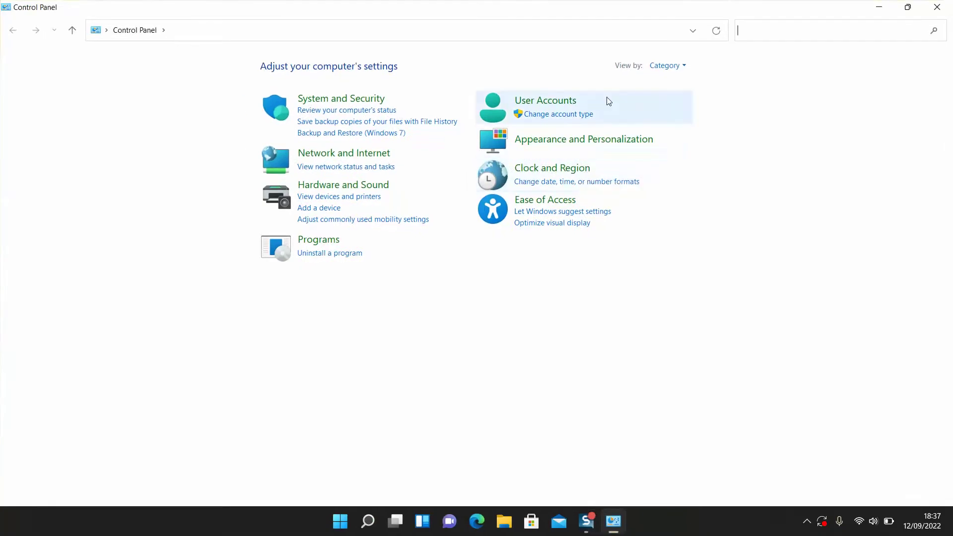
click(672, 67)
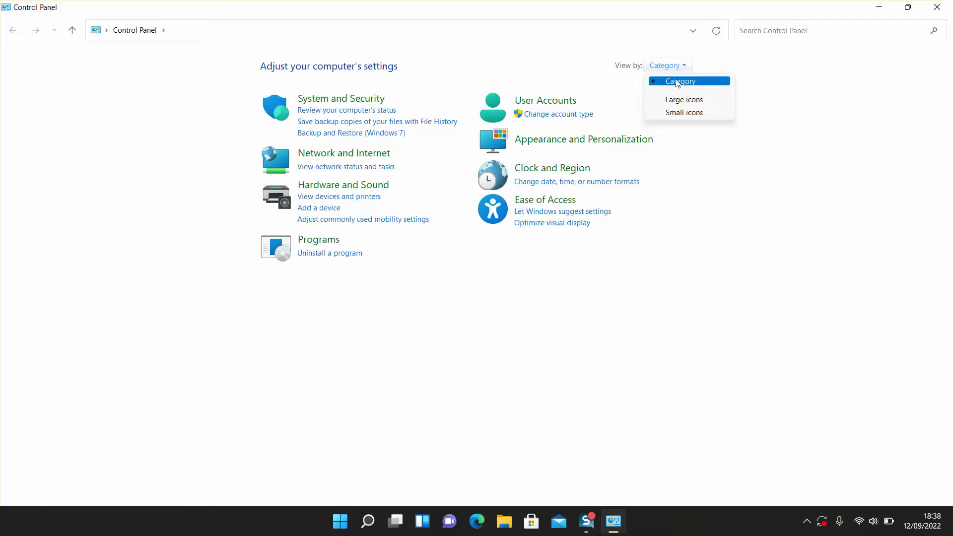
click(677, 83)
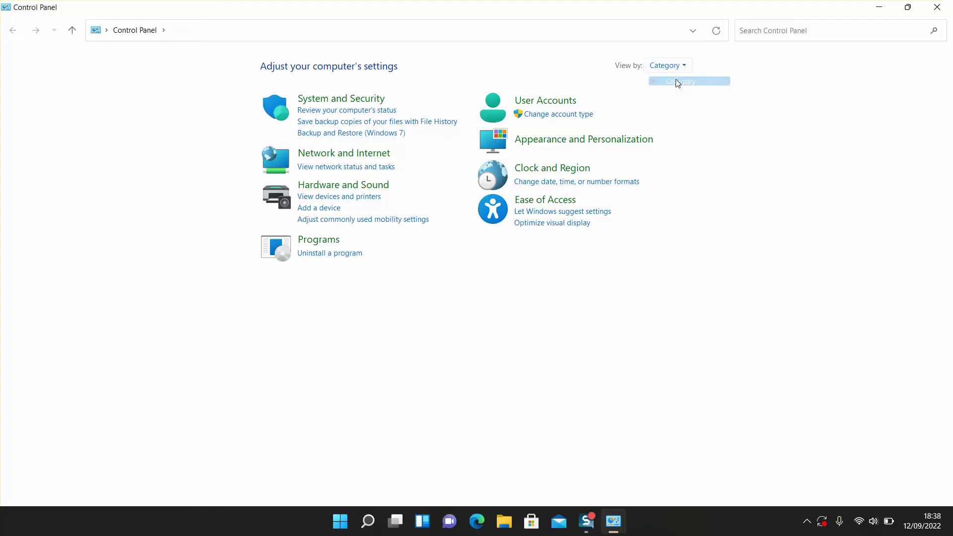
click(336, 248)
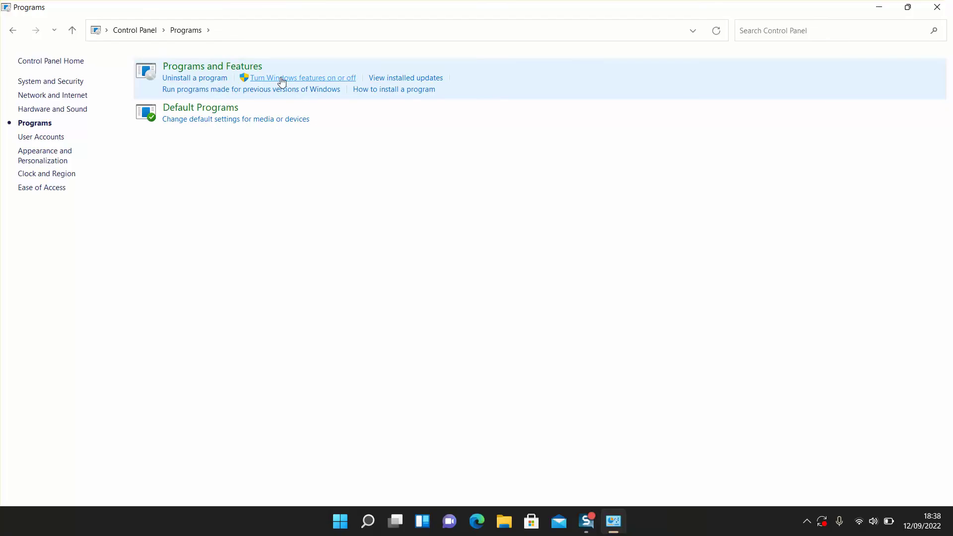
Bring up the Windows Features dialog via 'Turn Windows features on or off'
click(282, 82)
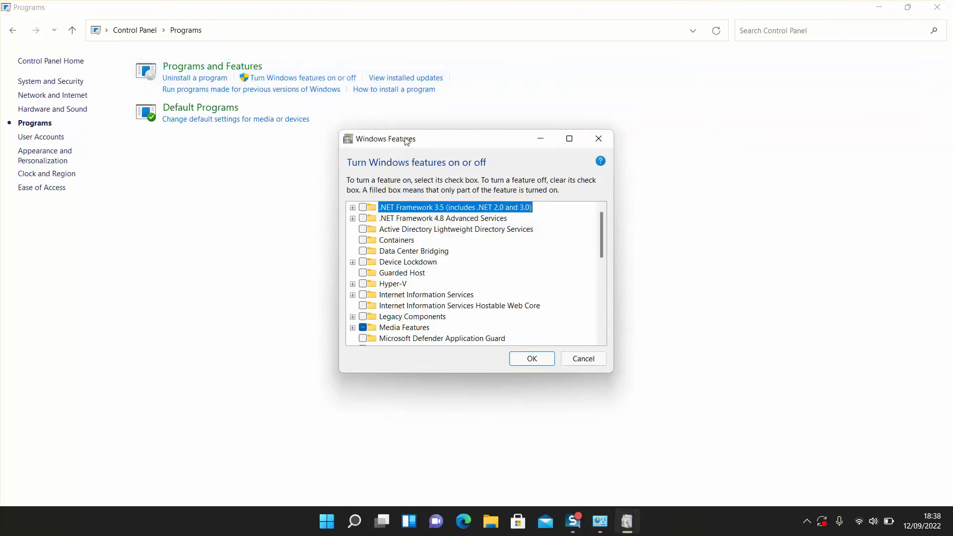
Untick Virtual Machine Platform in the features list and confirm with OK
drag(407, 140, 379, 69)
scroll(474, 174, down, 1)
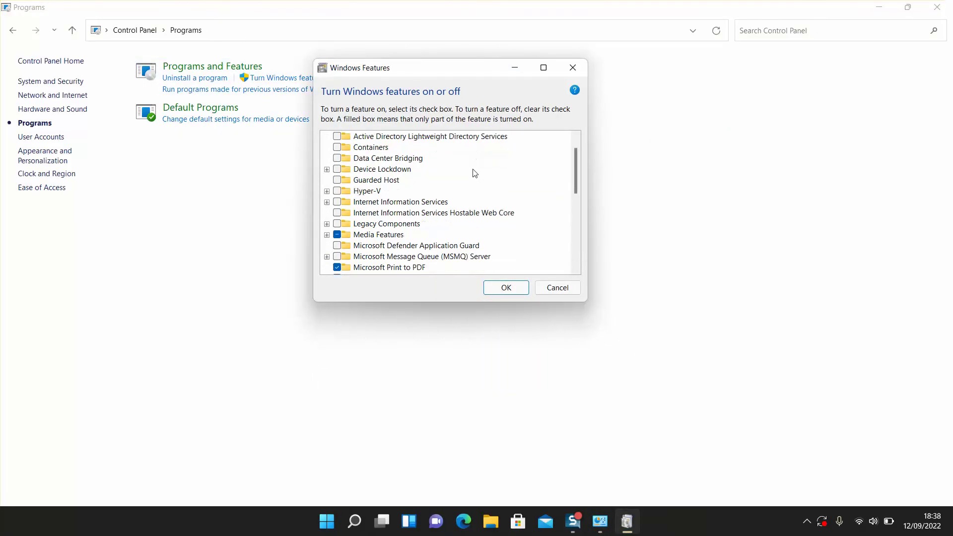
scroll(472, 172, down, 1)
scroll(470, 170, down, 1)
scroll(467, 171, down, 2)
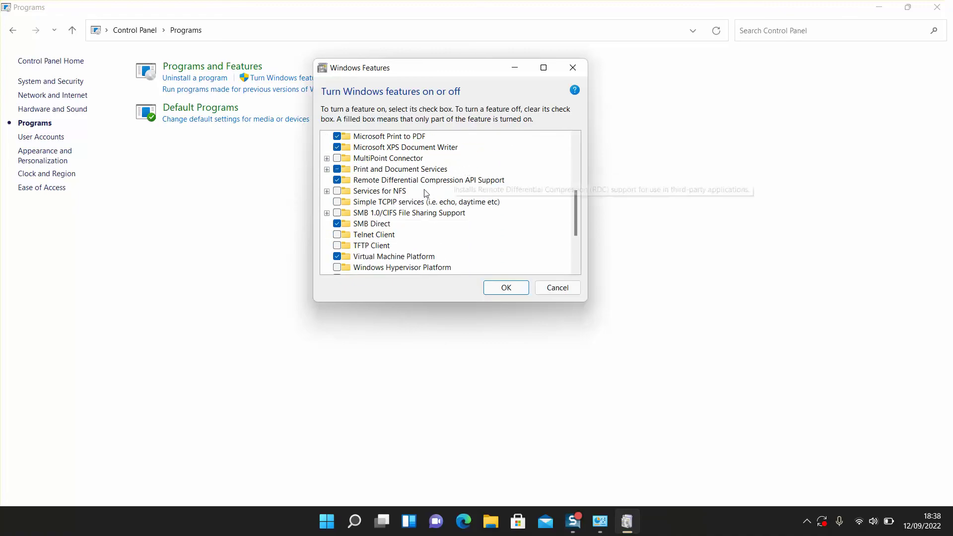
scroll(417, 205, down, 1)
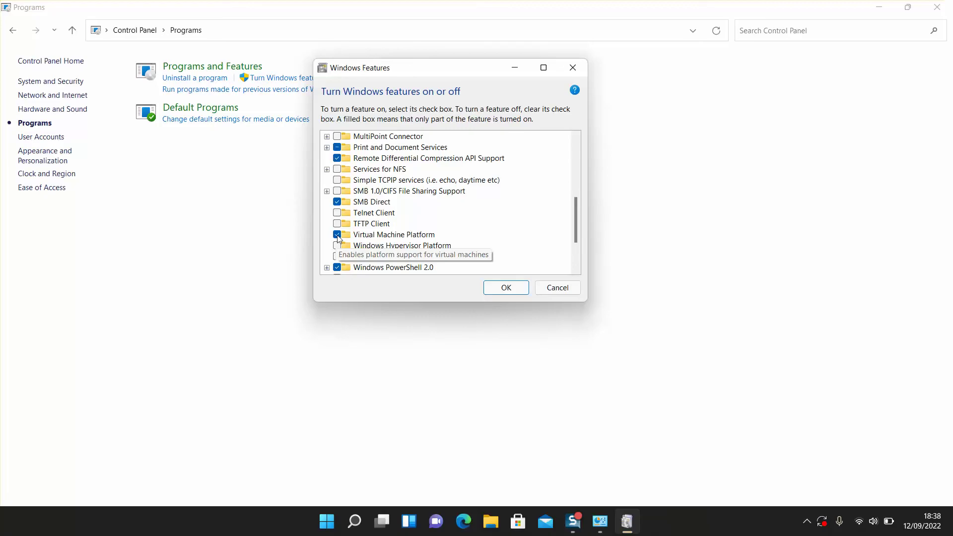
click(338, 235)
click(508, 289)
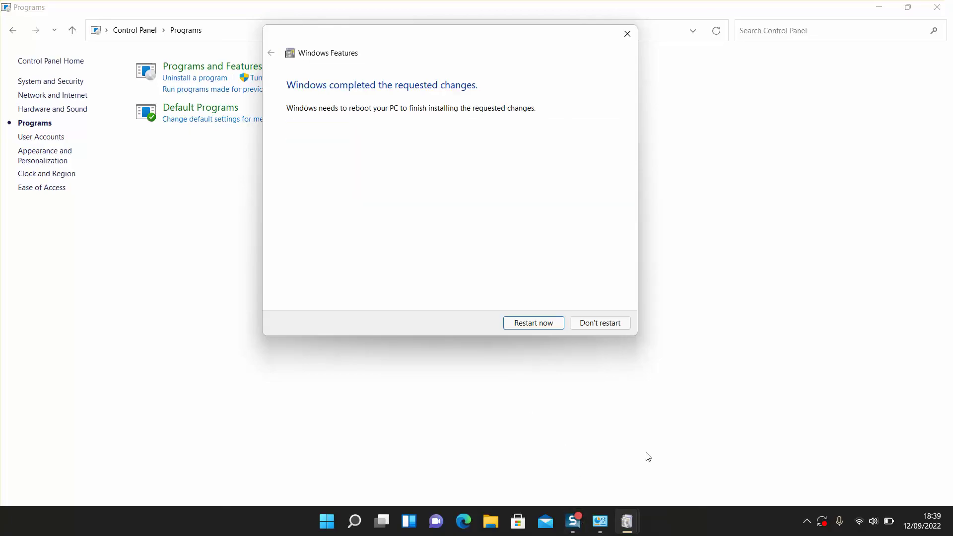
Dismiss the reboot notice with Don't restart after the changes complete
click(610, 325)
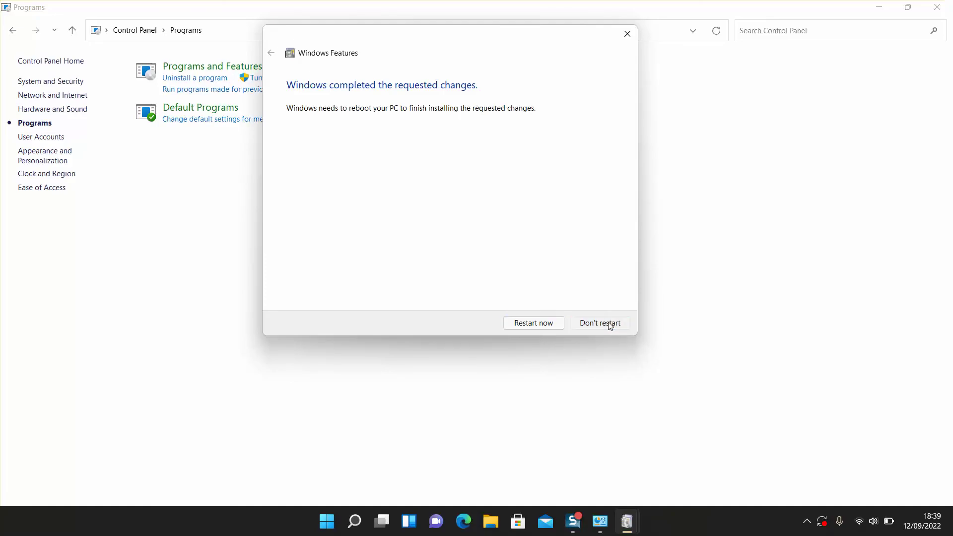